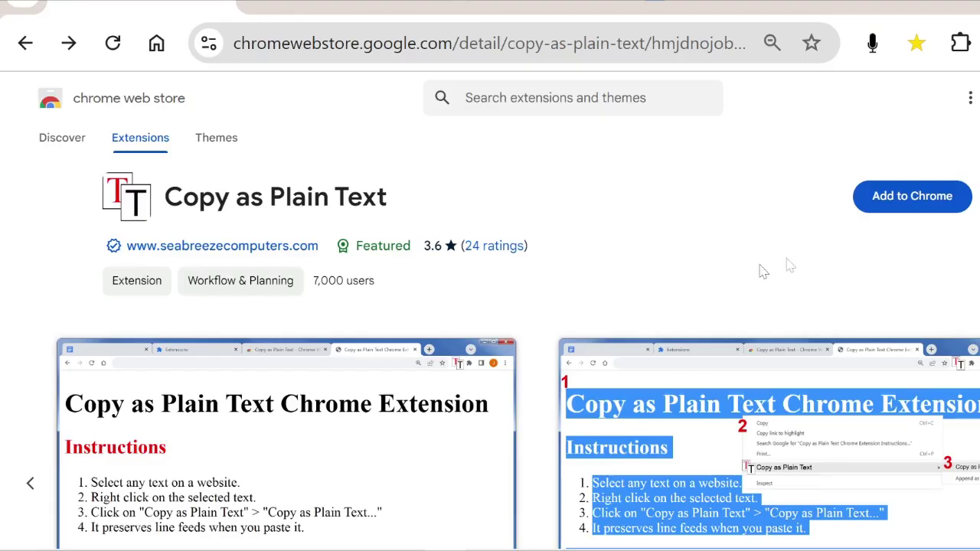
- Add the Copy as Plain Text extension to Chrome, then switch to the seabreezecomputers instructions tab
click(907, 208)
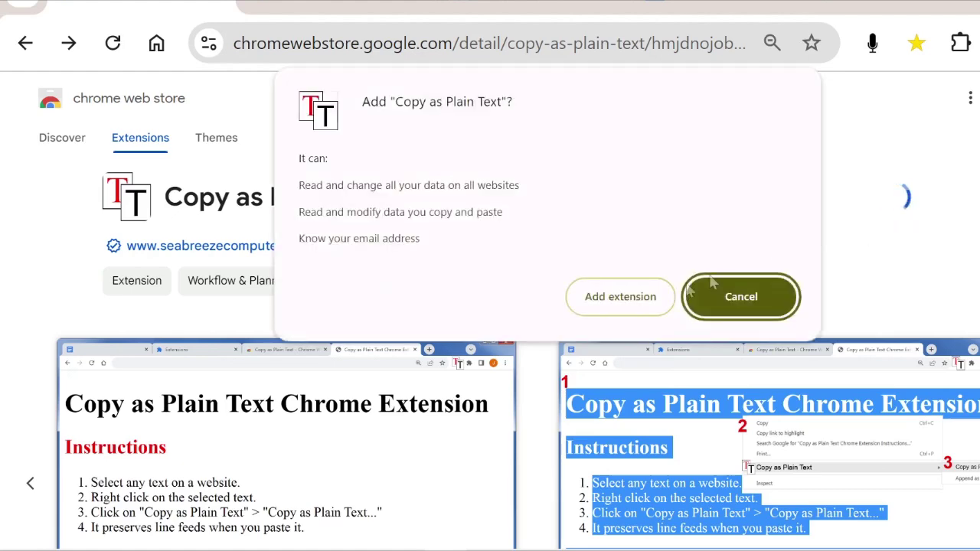
click(625, 311)
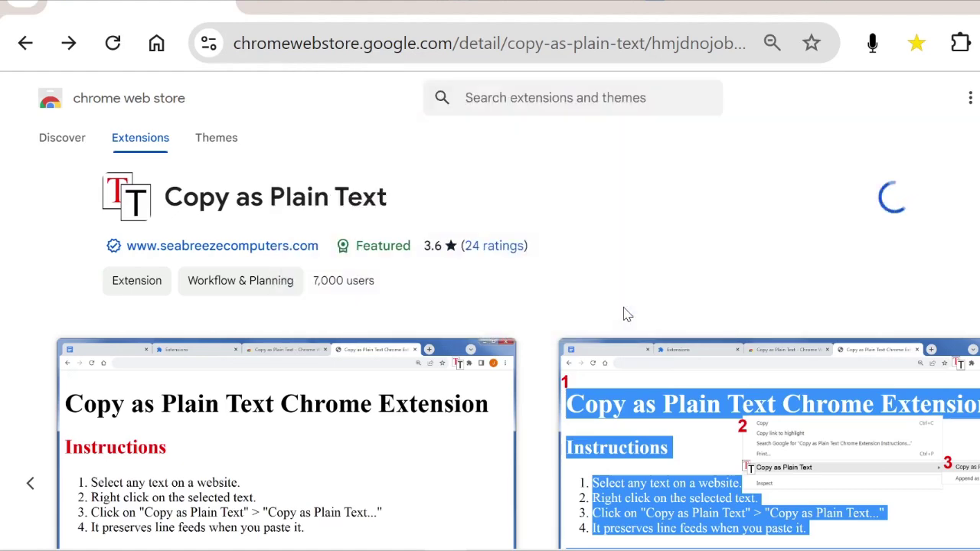
click(902, 103)
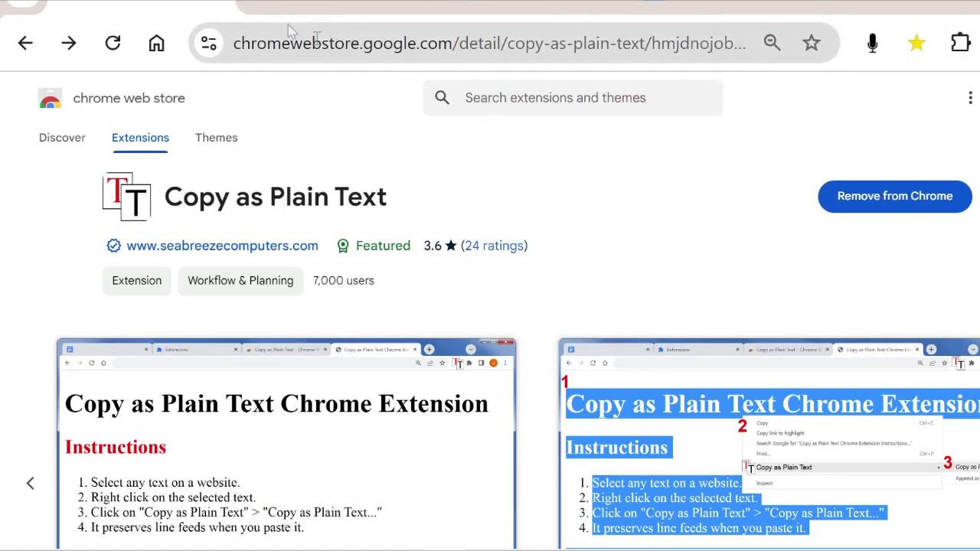
click(532, 2)
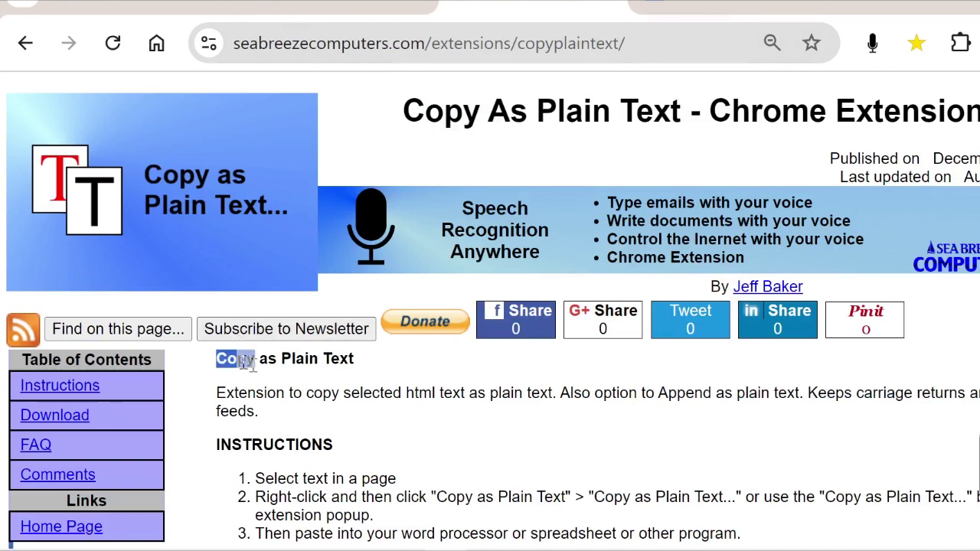
- Copy the extension's heading and description as plain text and paste them into the blank Word document
drag(216, 357, 298, 416)
right_click(299, 393)
mouse_move(395, 311)
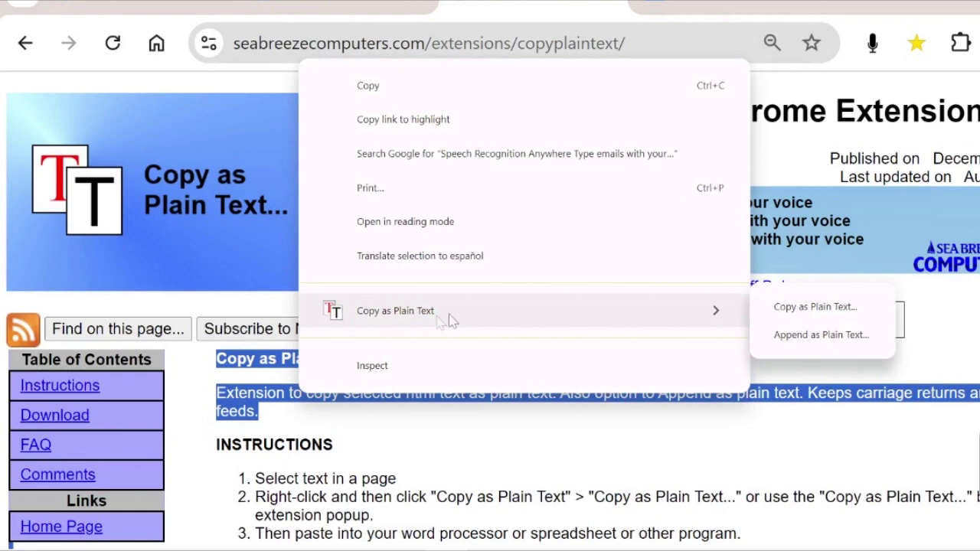
click(813, 312)
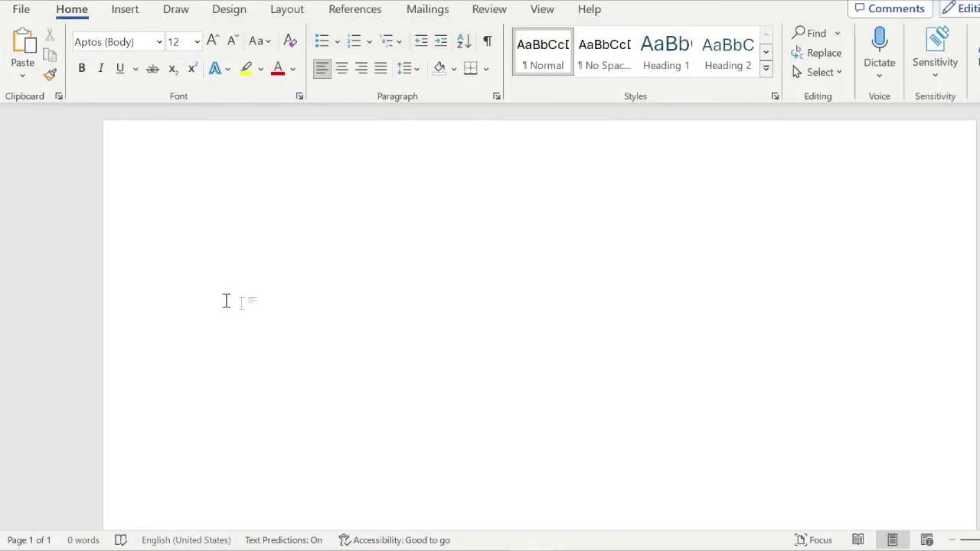
click(25, 44)
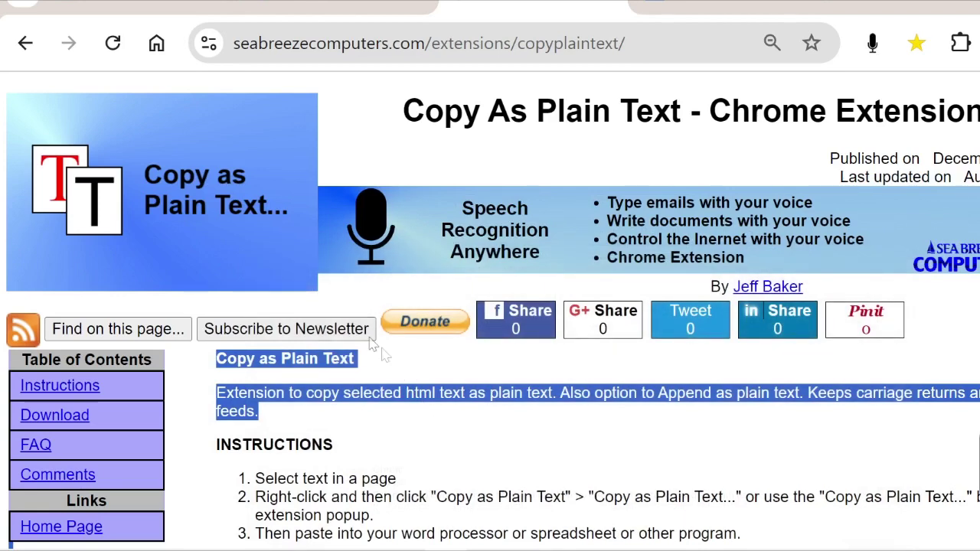
click(217, 448)
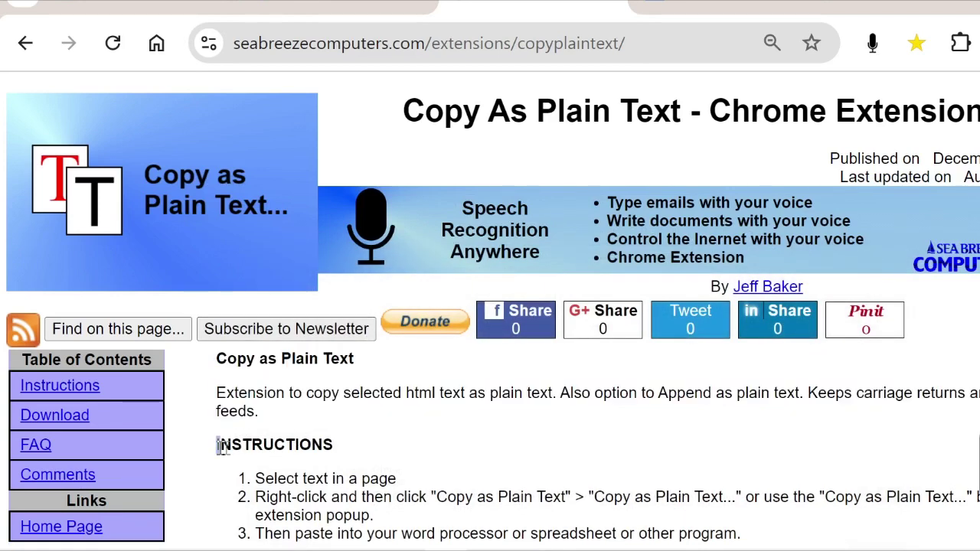
- Append the INSTRUCTIONS heading and first step to the plain-text clipboard
drag(220, 447, 397, 478)
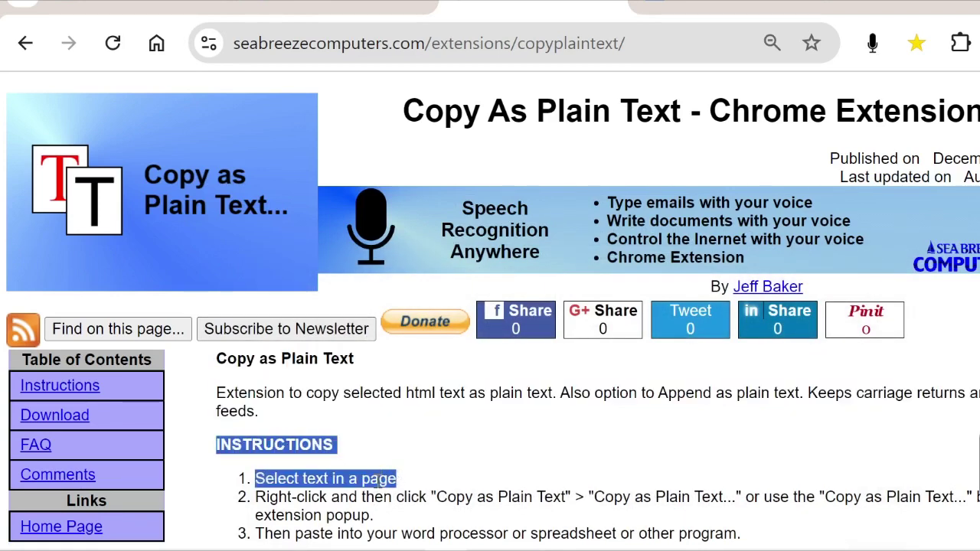
right_click(378, 481)
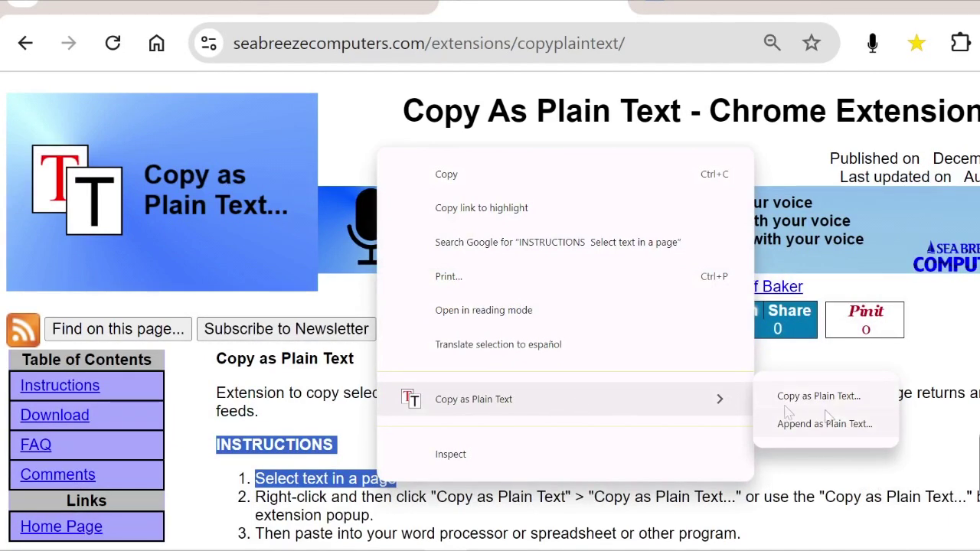
click(846, 428)
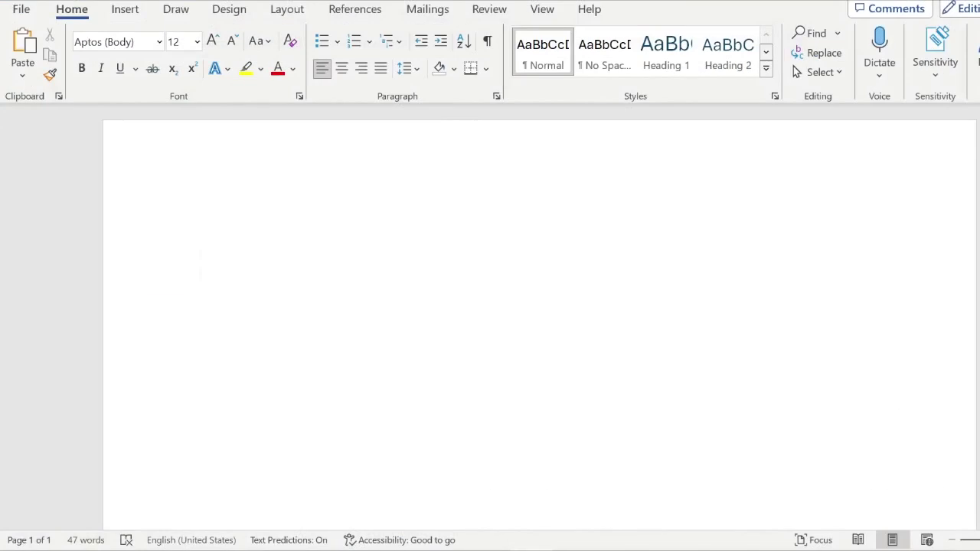
- Replace the Word document's text with the combined plain-text paste, then return to Chrome
key(ctrl+a)
key(Delete)
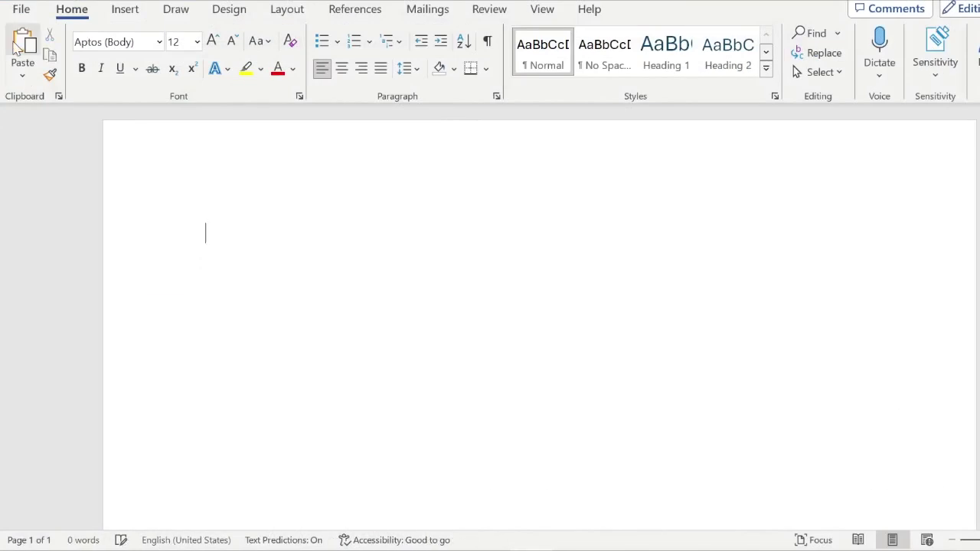
click(22, 48)
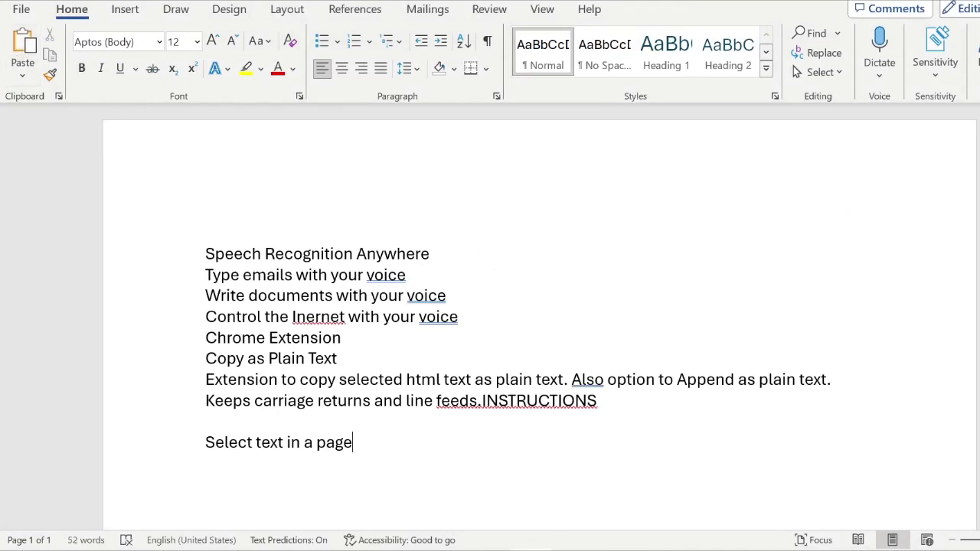
key(alt+Tab)
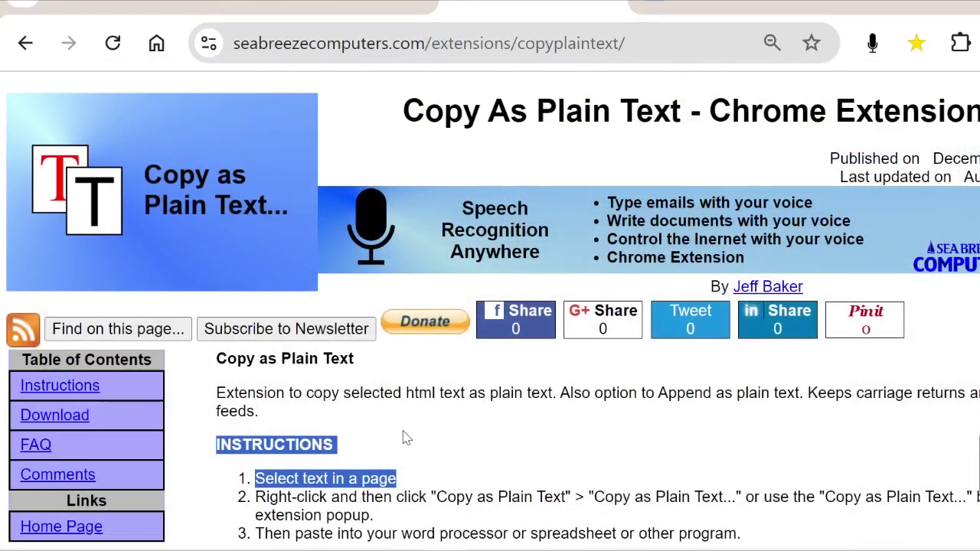
click(408, 434)
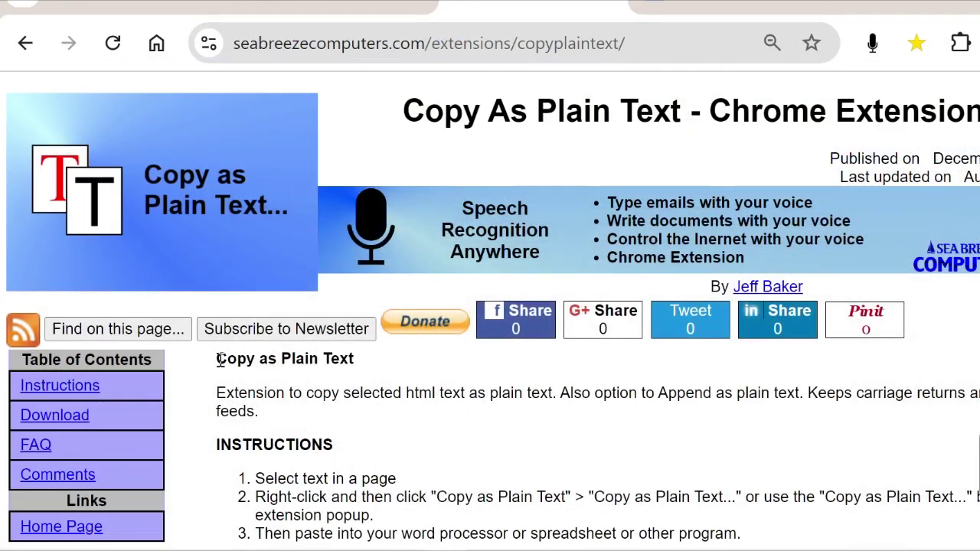
- Reselect the heading and description, copying with Alt+C and appending with Alt+A as plain text
mouse_move(216, 358)
mouse_down()
mouse_move(253, 393)
mouse_move(280, 394)
mouse_move(280, 408)
mouse_up()
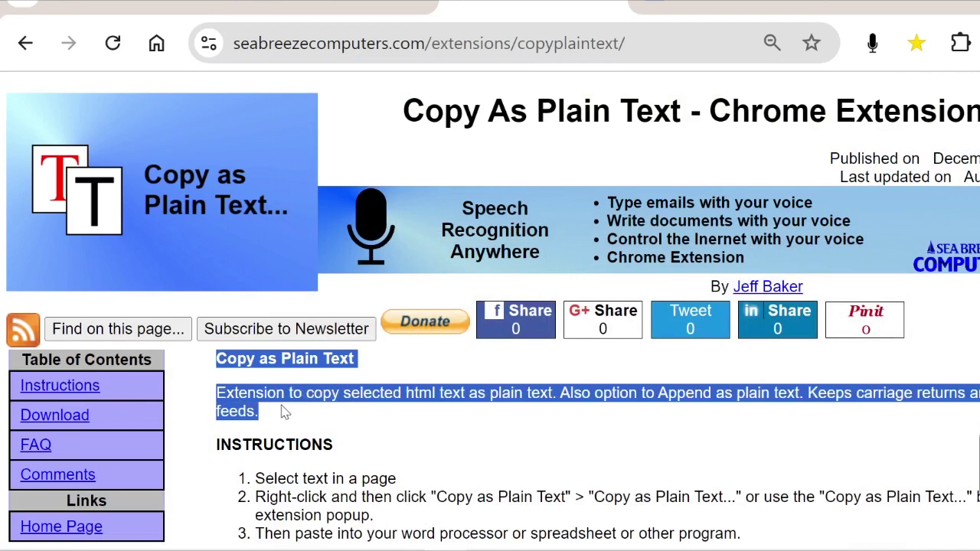
key(alt+c)
key(alt+a)
- Set the extension's 'Separate each append with' option to a comma
click(961, 47)
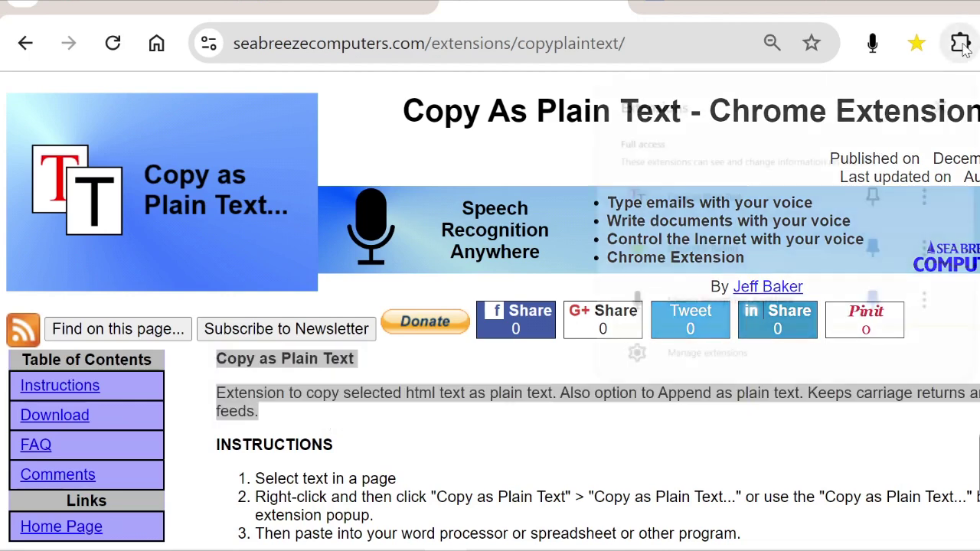
click(734, 199)
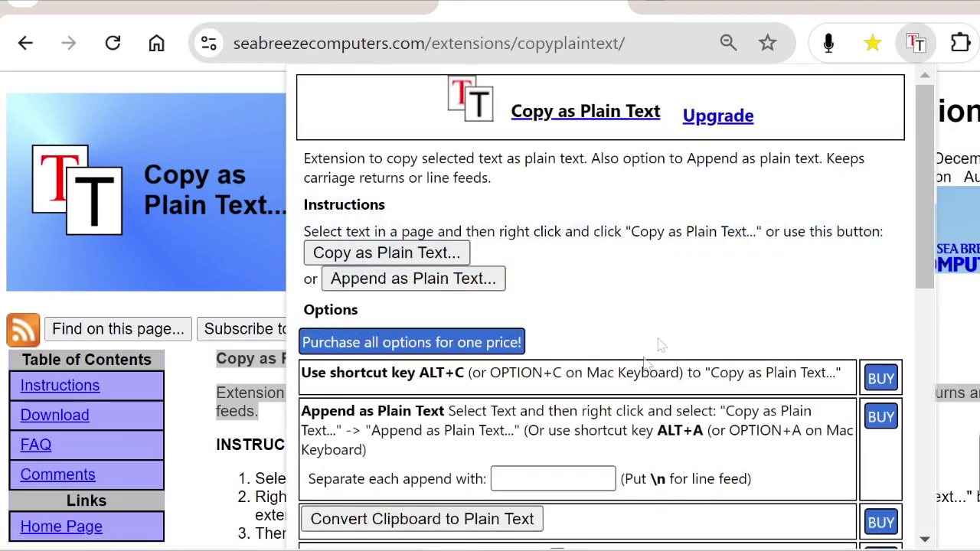
click(533, 482)
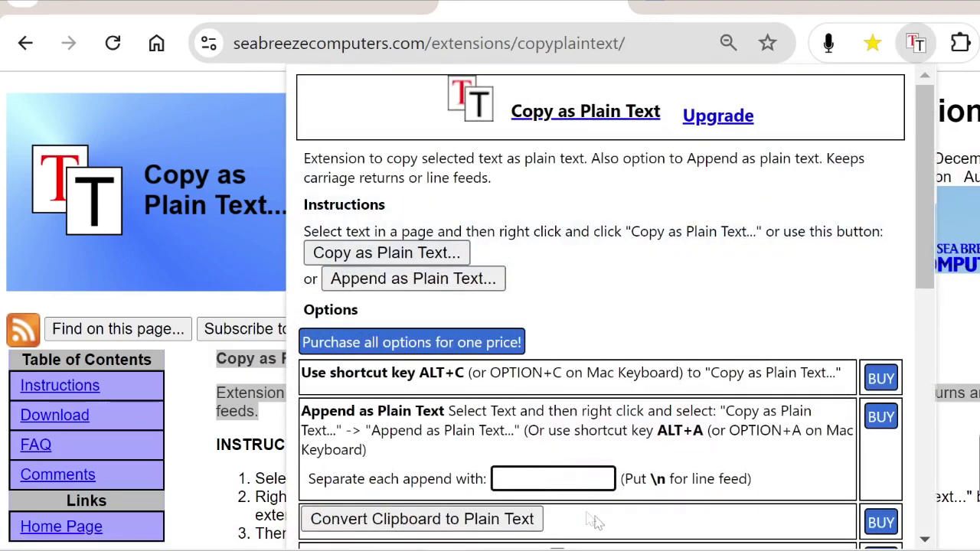
text(,)
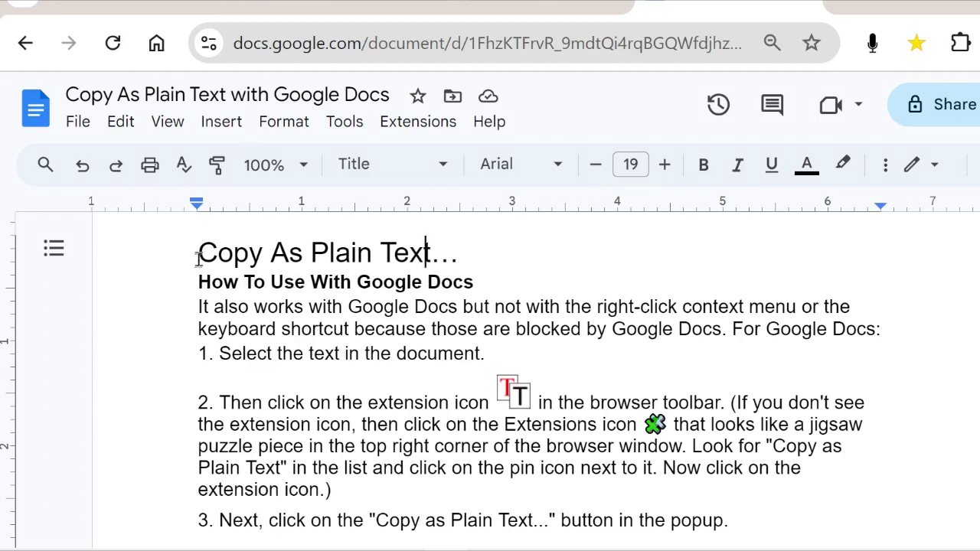
- Highlight the Google Docs title, intro paragraph and '1. Select the text in the document.'
drag(198, 253, 494, 350)
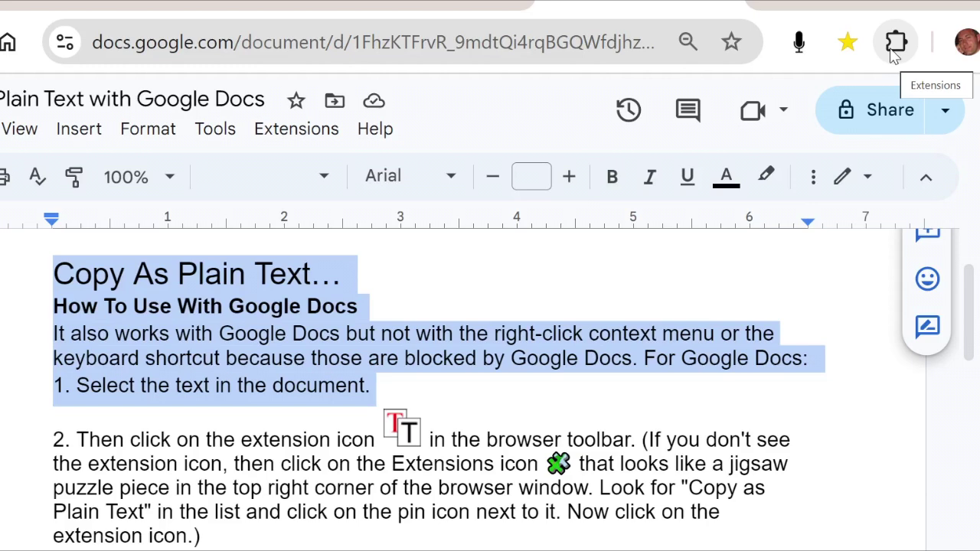
- Pin Copy as Plain Text to the toolbar and run its TT popup on the selection
click(892, 57)
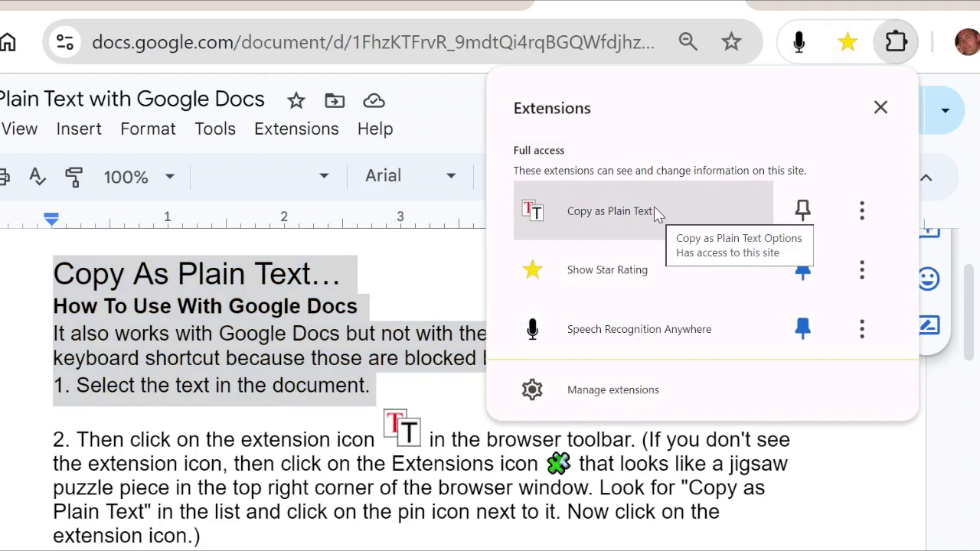
click(802, 211)
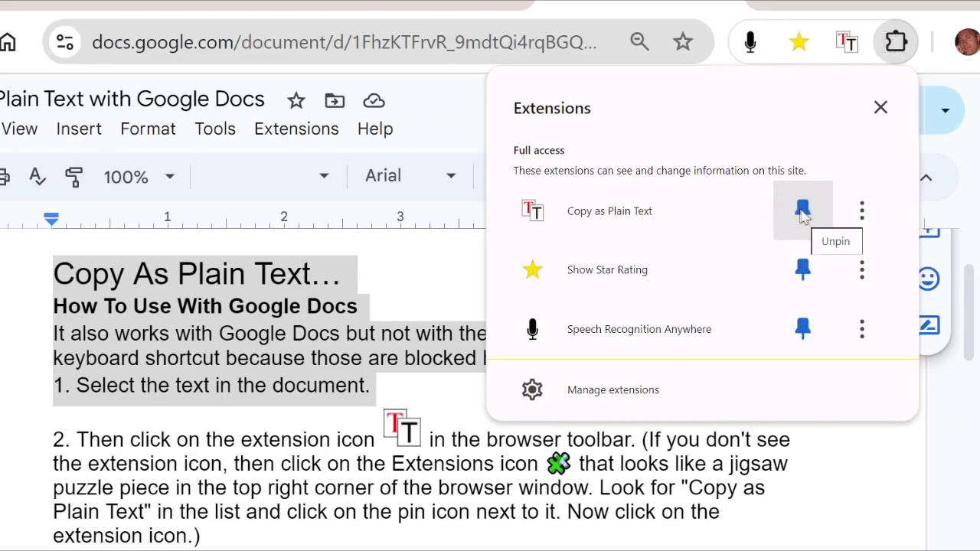
click(883, 110)
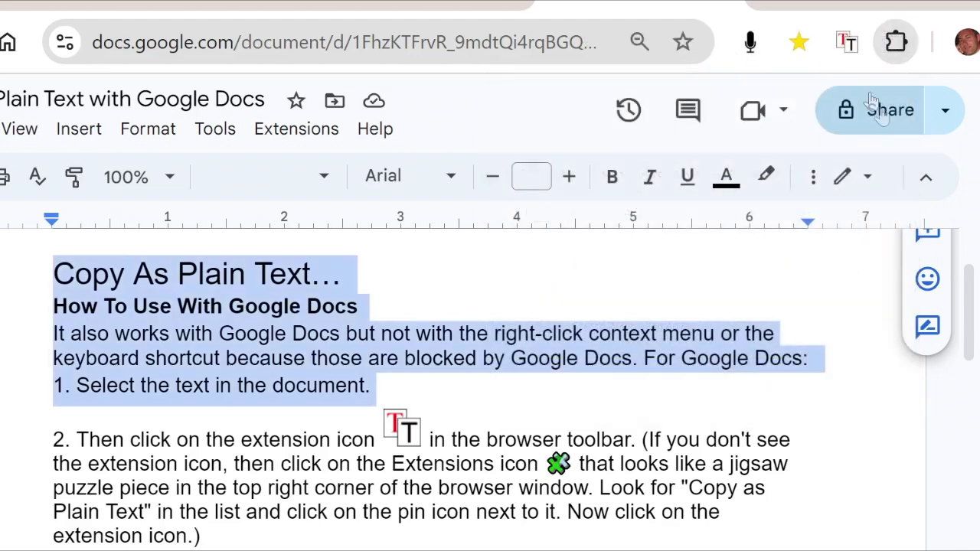
click(846, 42)
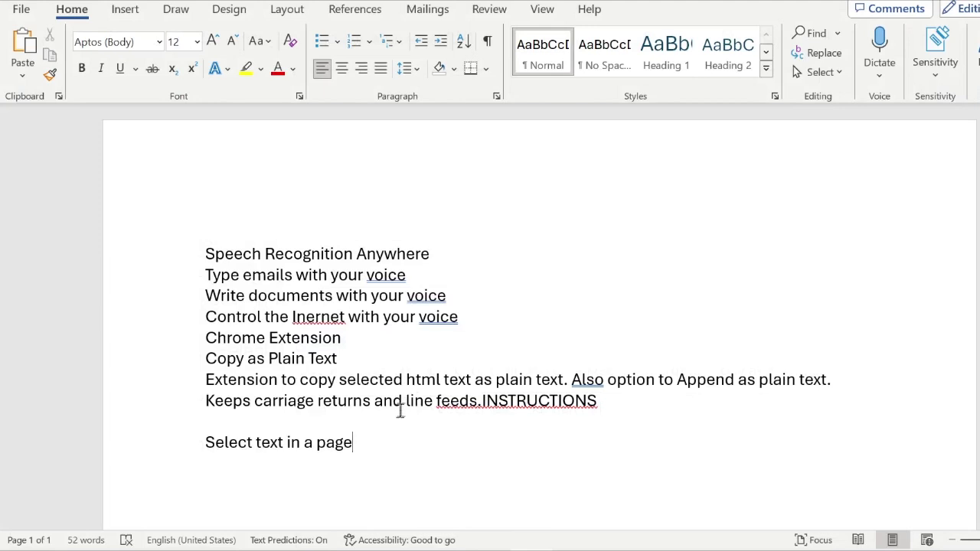
- Overwrite the Word text with the plain-text Google Docs passage starting 'Copy As Plain Text…'
key(ctrl+a)
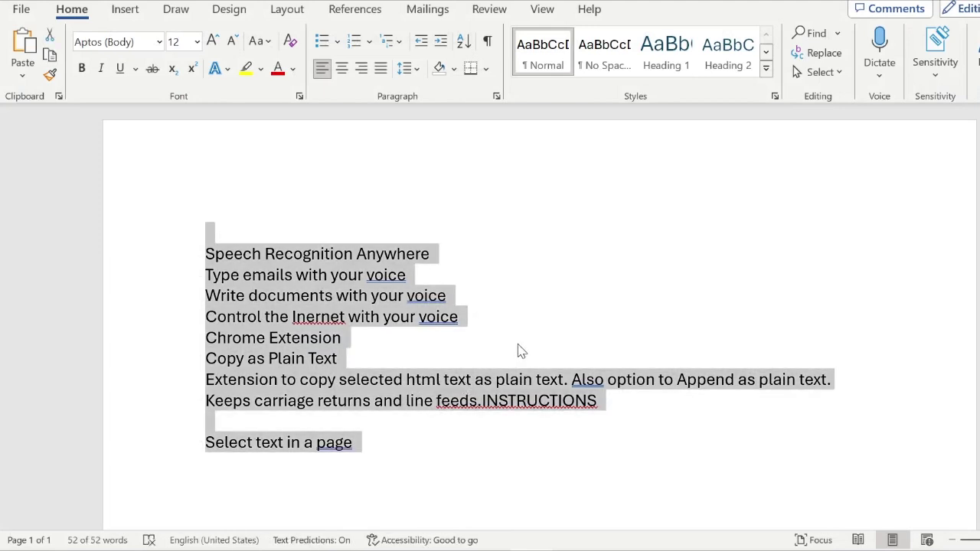
click(28, 47)
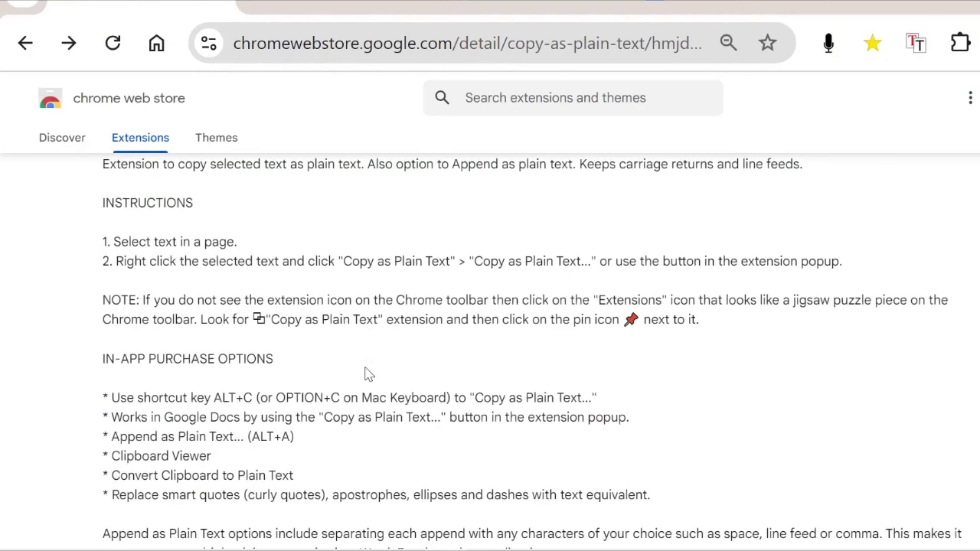
- Copy the Web Store Overview text through INSTRUCTIONS as plain text via the right-click menu
scroll(232, 297, up, 1)
scroll(207, 306, up, 3)
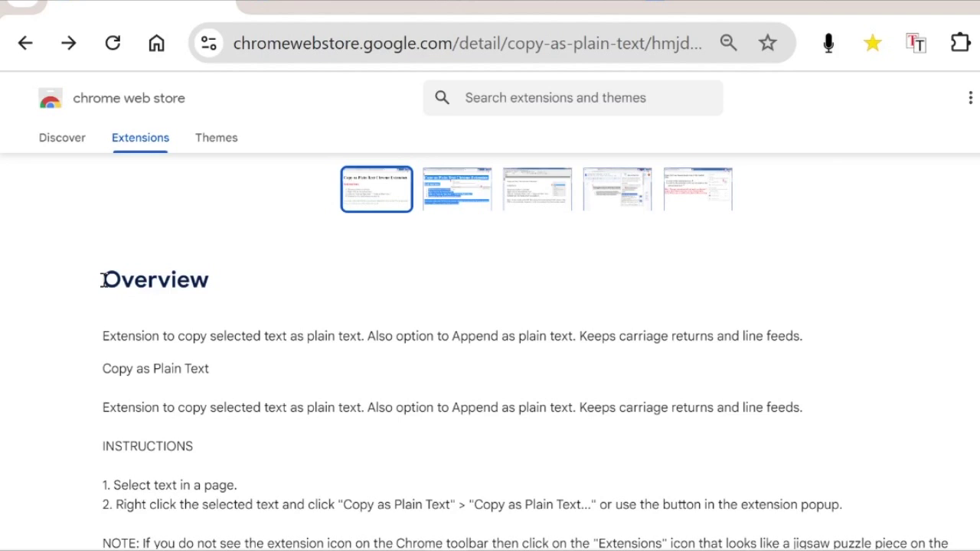
mouse_move(104, 280)
mouse_down()
mouse_move(219, 345)
mouse_move(255, 452)
mouse_up()
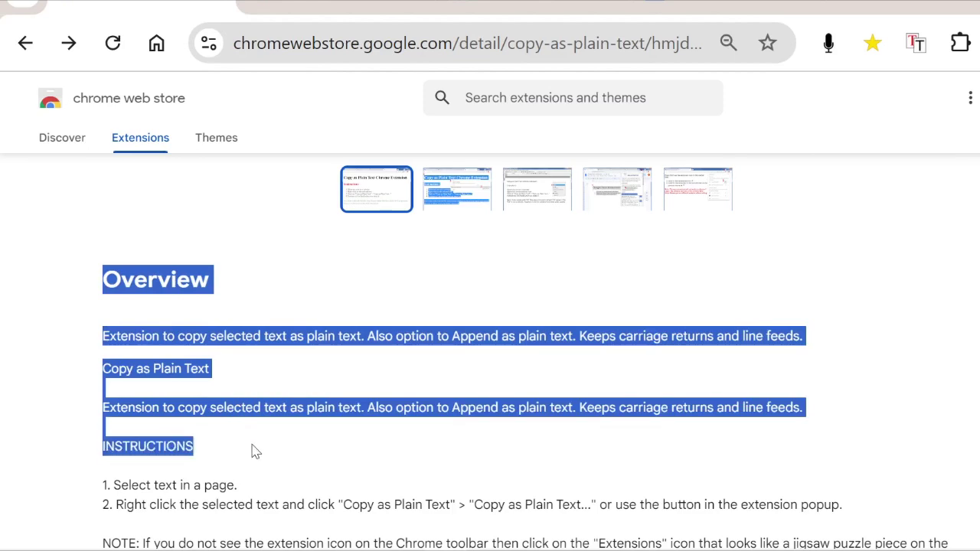
right_click(244, 348)
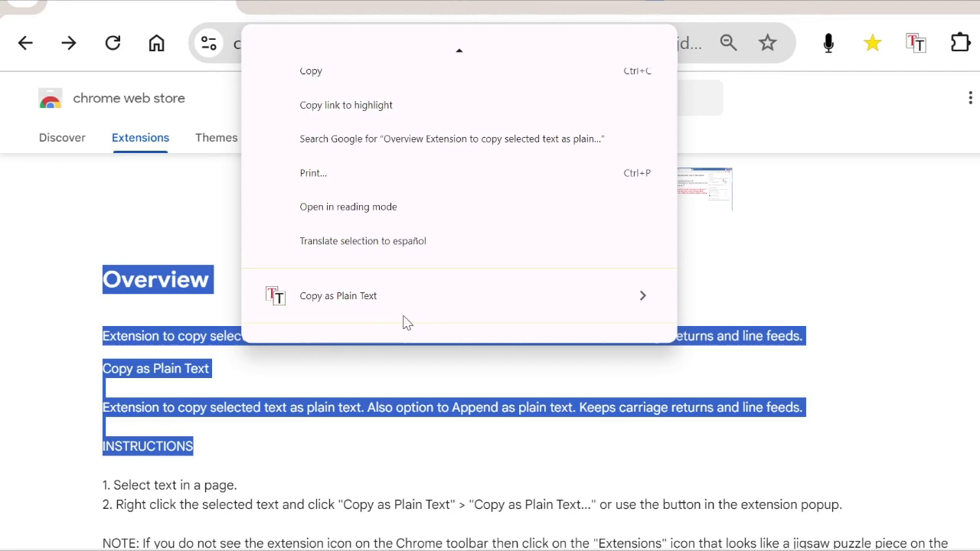
mouse_move(460, 296)
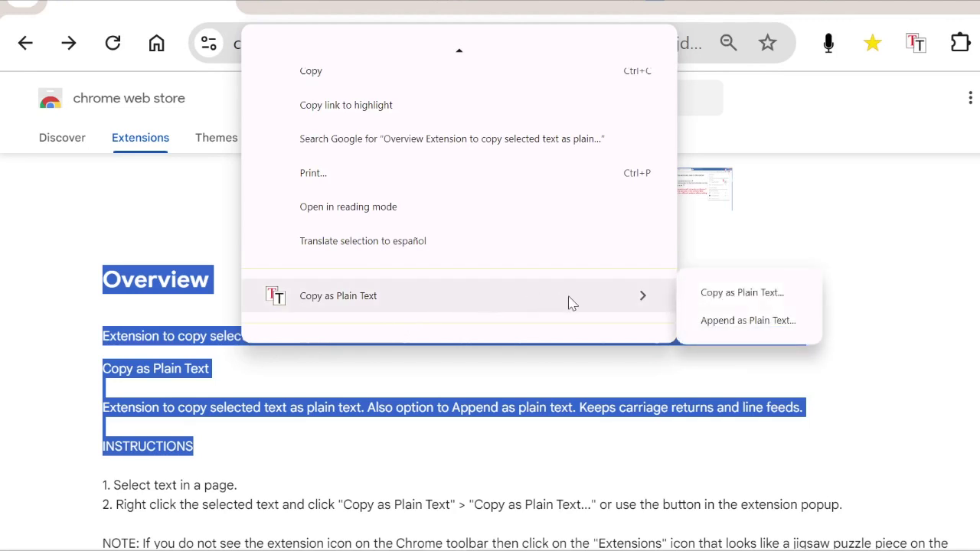
click(726, 302)
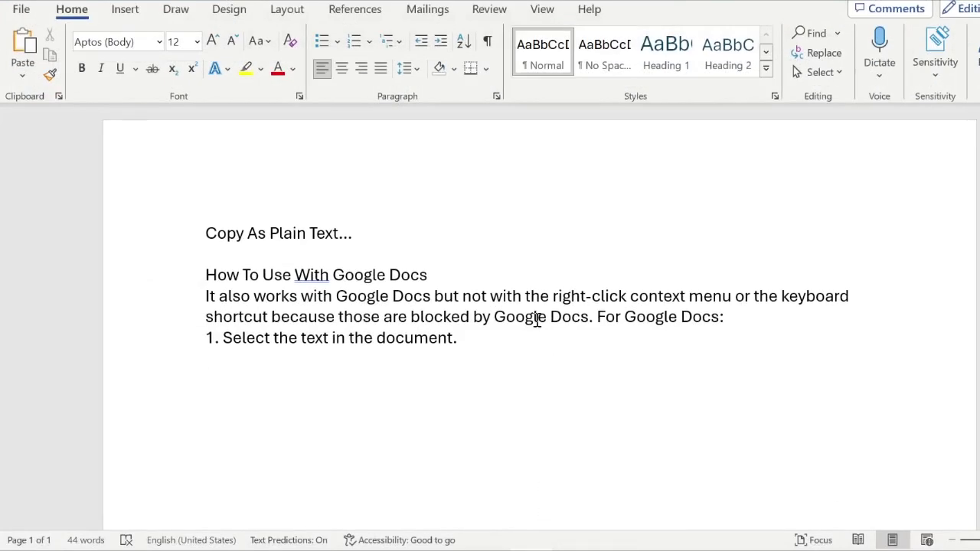
- Clear the Word document and paste the Overview-through-INSTRUCTIONS passage as plain text
key(ctrl+a)
key(Delete)
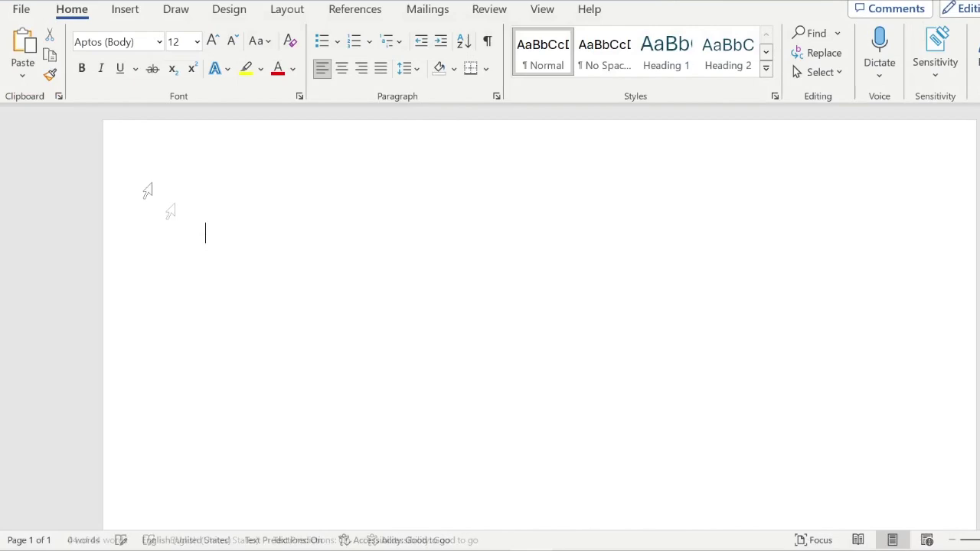
click(21, 46)
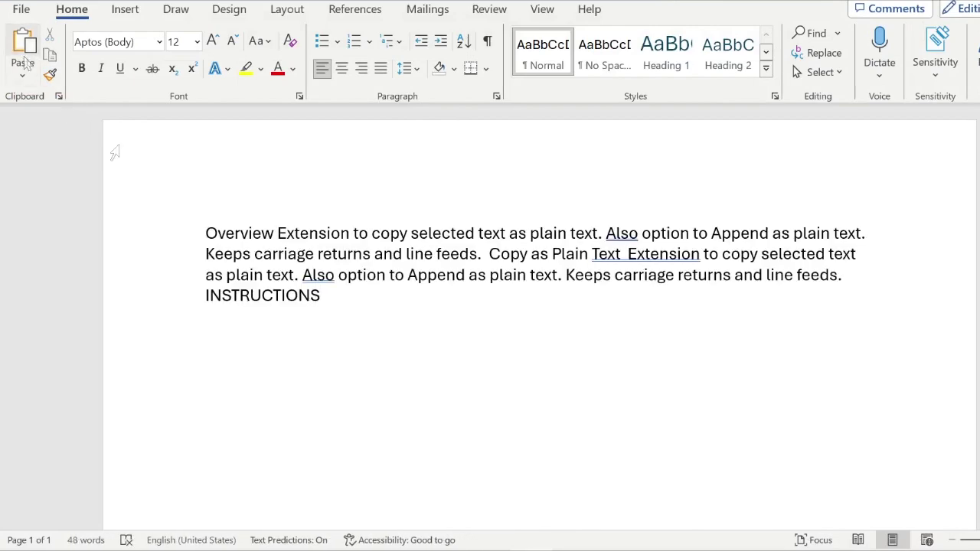